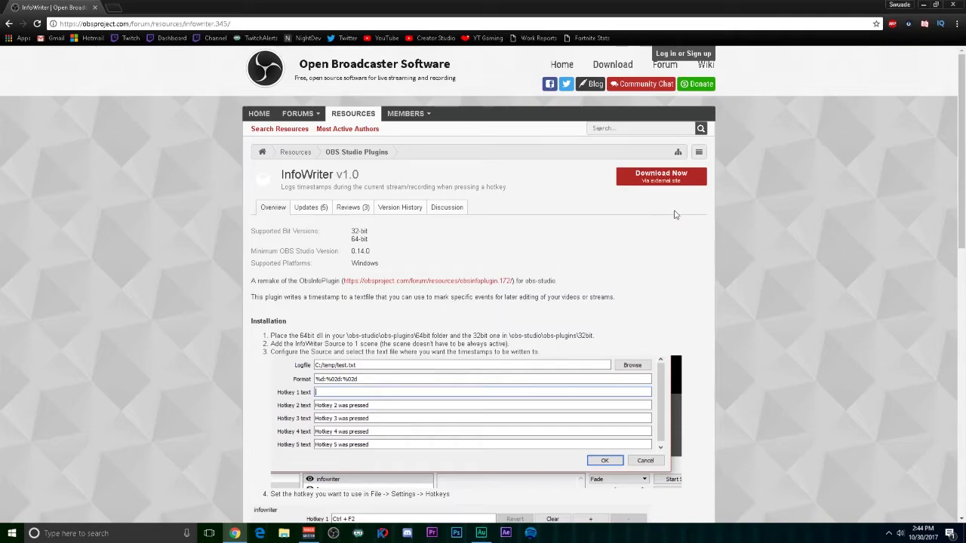
Download the InfoWriter v1.0 zip from its obsproject.com resource page
{"action": "left_click", "coordinate": [669, 185]}
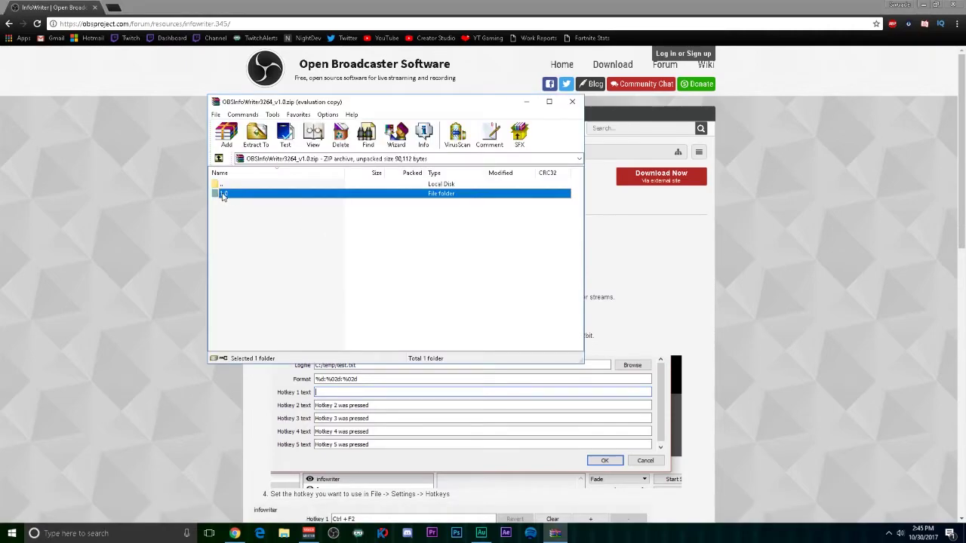
Extract the archive's 1.0 folder to the Desktop
{"action": "right_click", "coordinate": [222, 196]}
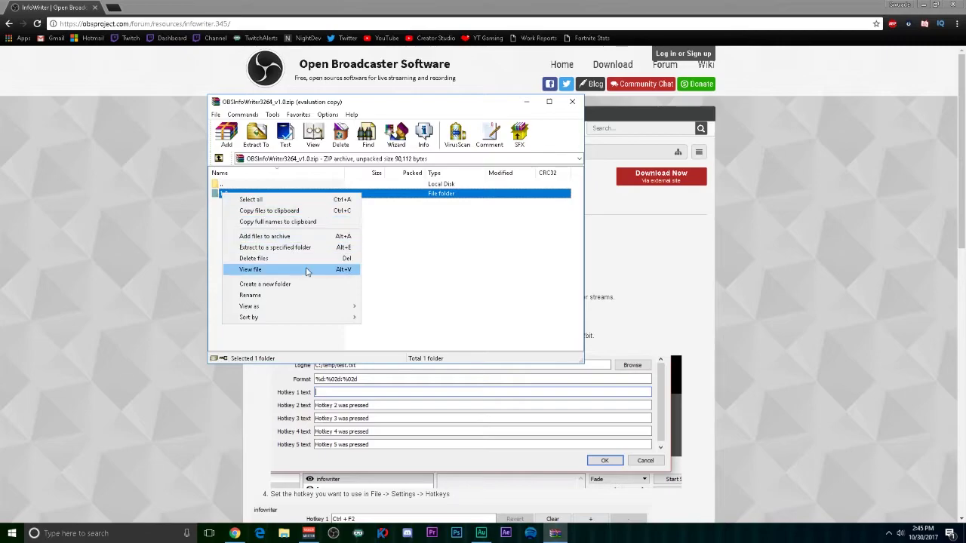
{"action": "left_click", "coordinate": [307, 248]}
{"action": "left_click", "coordinate": [434, 209]}
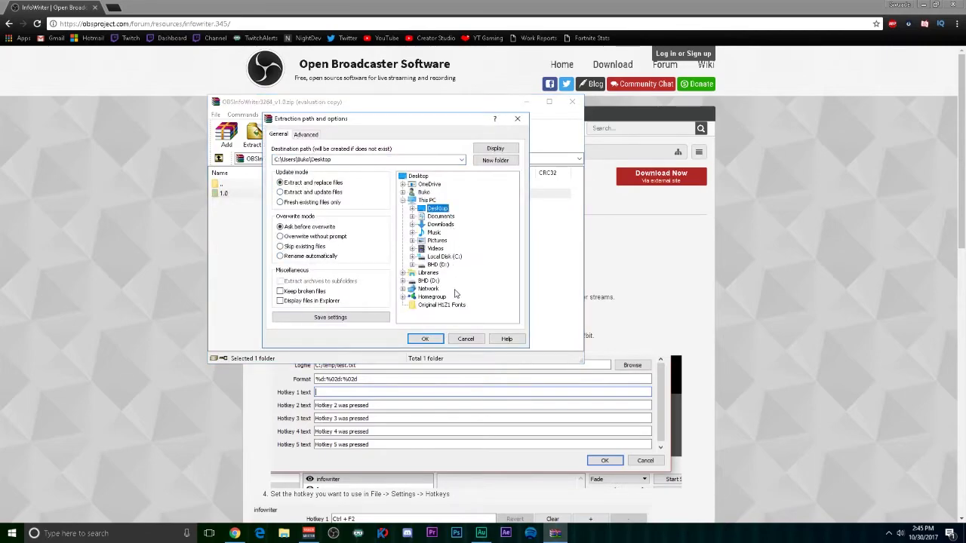
{"action": "left_click", "coordinate": [426, 340]}
Close WinRAR and open the extracted 1.0 folder showing its 32bit and 64bit subfolders
{"action": "left_click", "coordinate": [573, 102]}
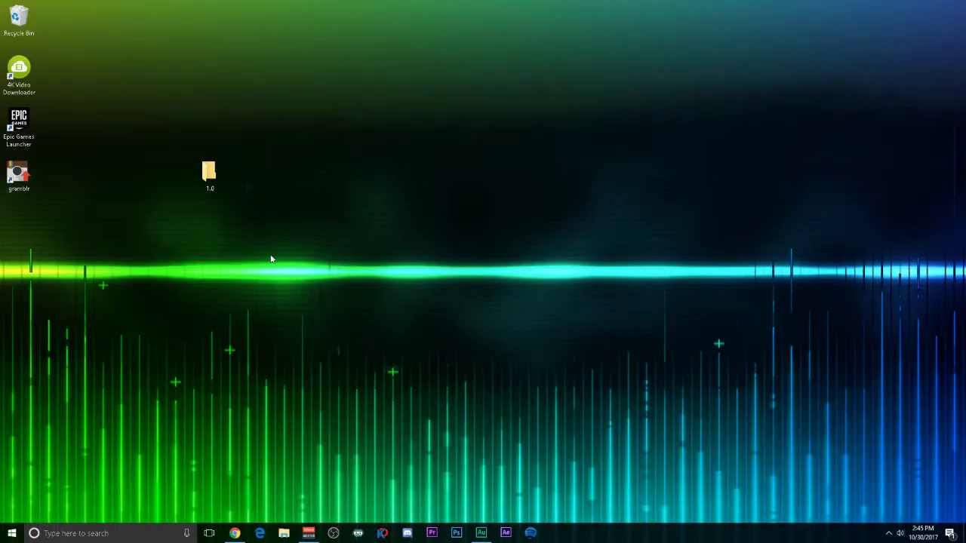
{"action": "double_click", "coordinate": [209, 172]}
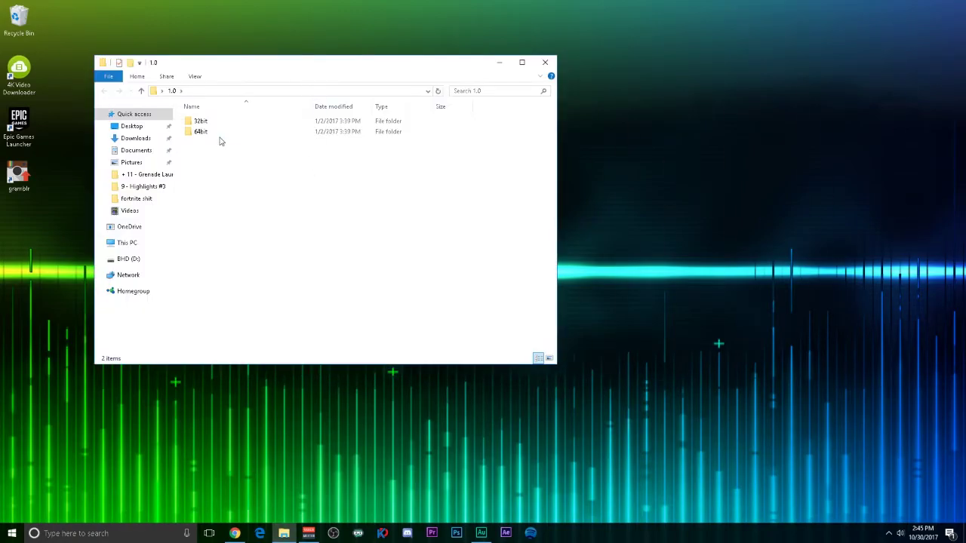
{"action": "left_click", "coordinate": [208, 133]}
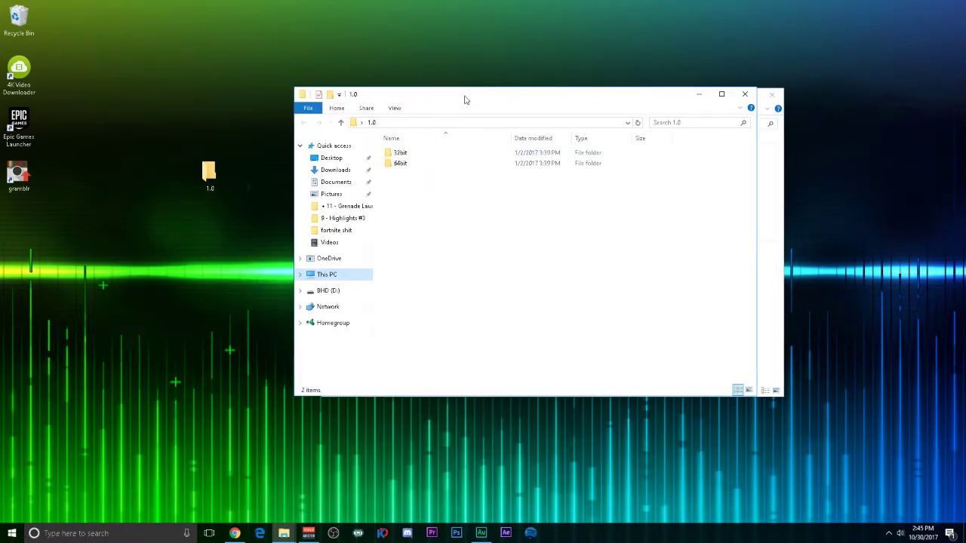
{"action": "left_click_drag", "start_coordinate": [463, 97], "coordinate": [235, 57]}
In a second window, browse to C:\Program Files (x86)\obs-studio\obs-plugins beside the 1.0 folder
{"action": "left_click", "coordinate": [582, 104]}
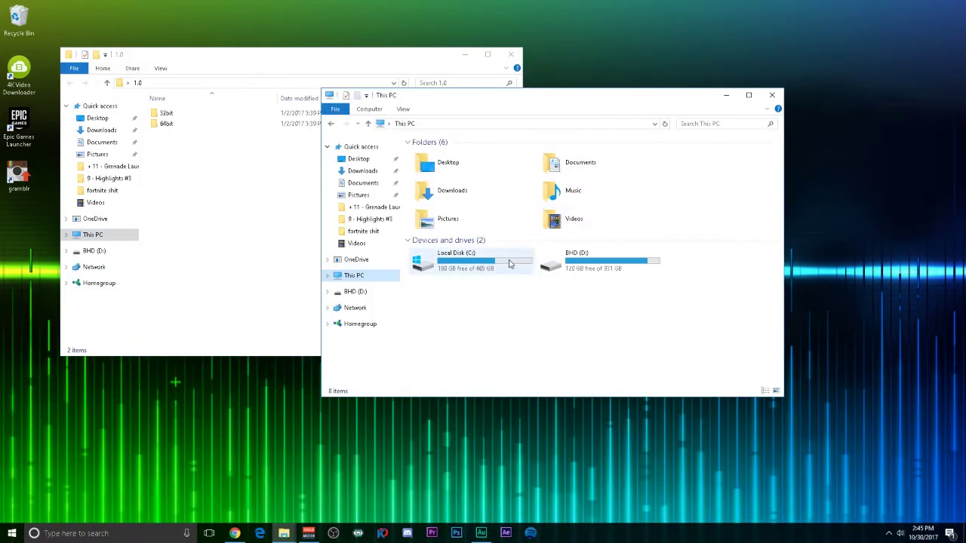
{"action": "double_click", "coordinate": [462, 264]}
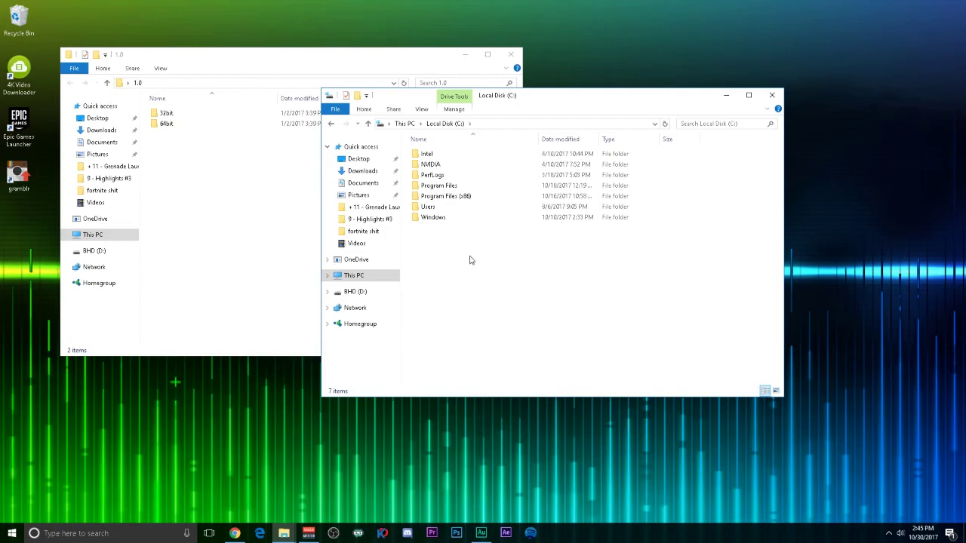
{"action": "double_click", "coordinate": [468, 196]}
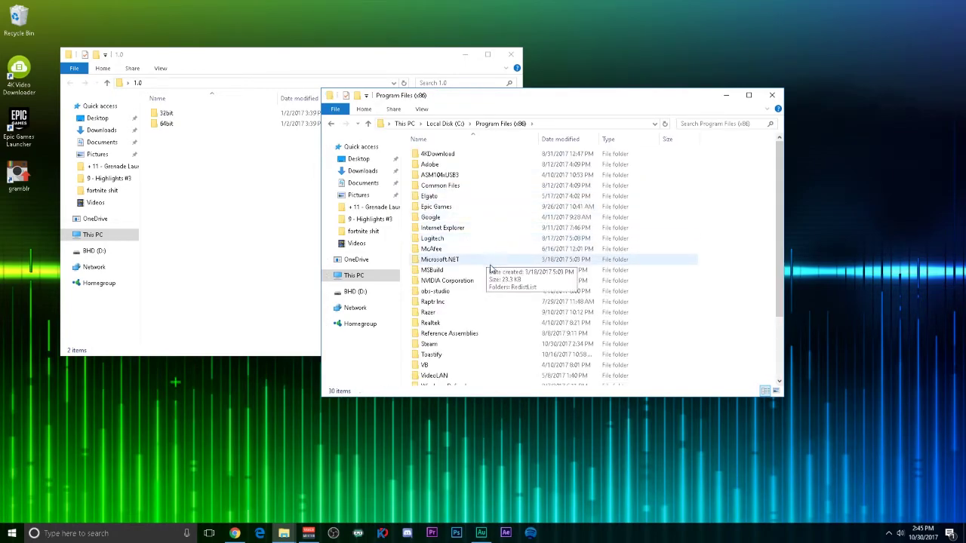
{"action": "scroll", "coordinate": [498, 272], "scroll_direction": "down", "scroll_amount": 3}
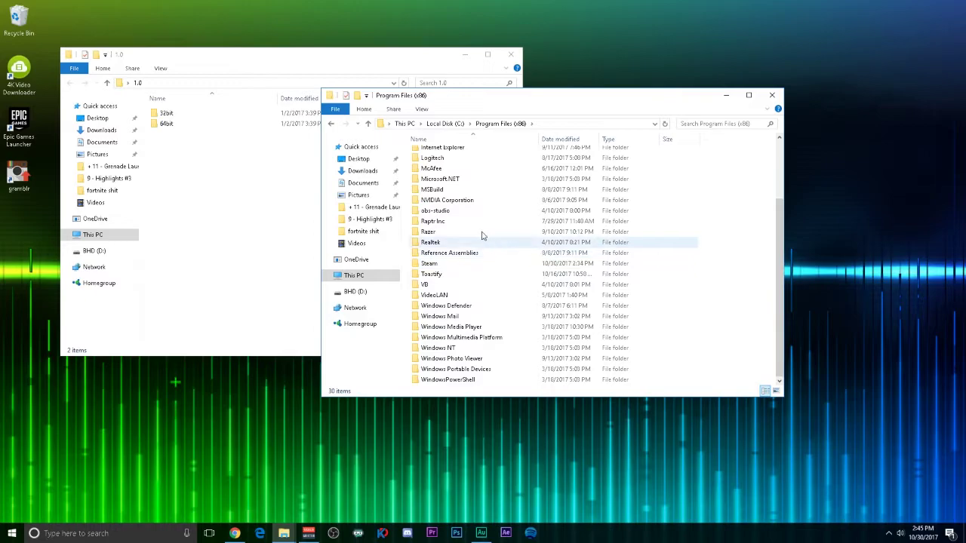
{"action": "double_click", "coordinate": [456, 215]}
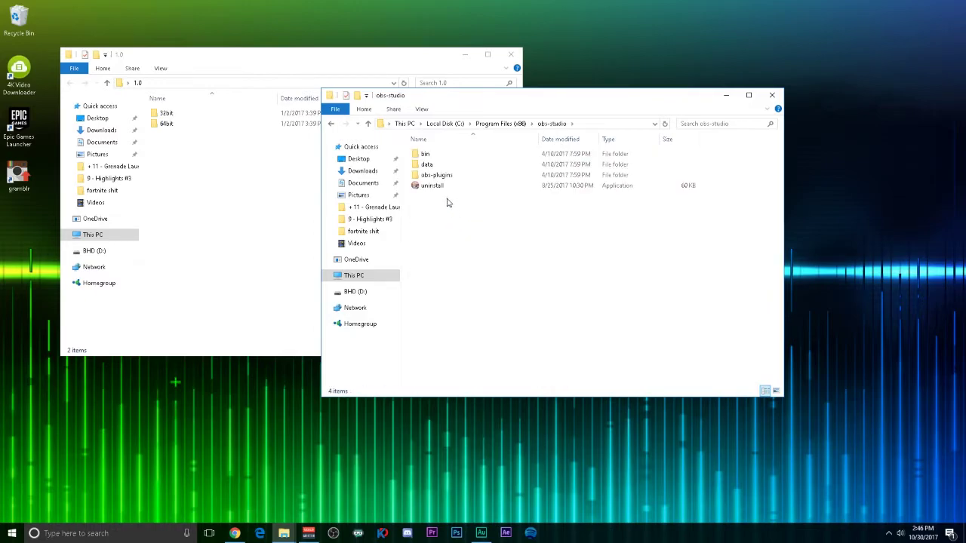
{"action": "double_click", "coordinate": [436, 176]}
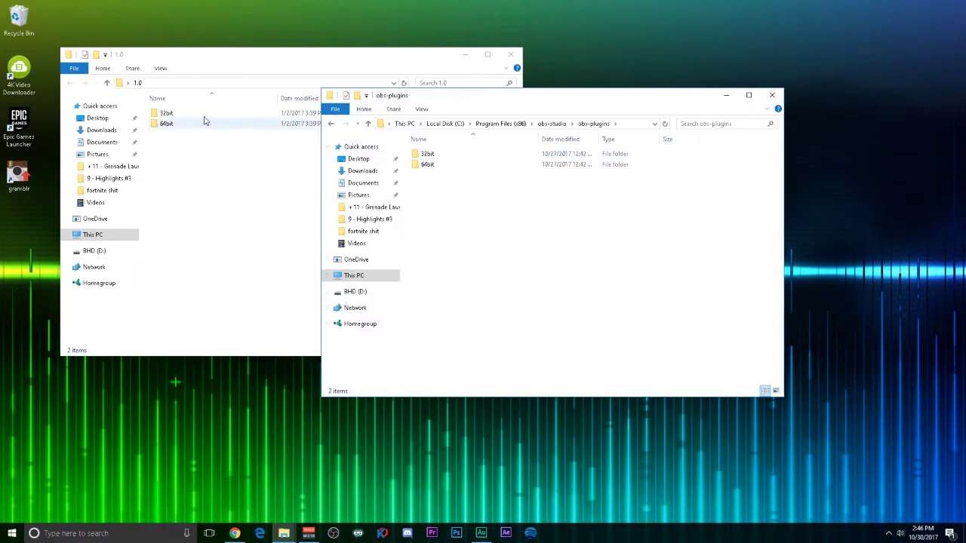
{"action": "left_click", "coordinate": [223, 64]}
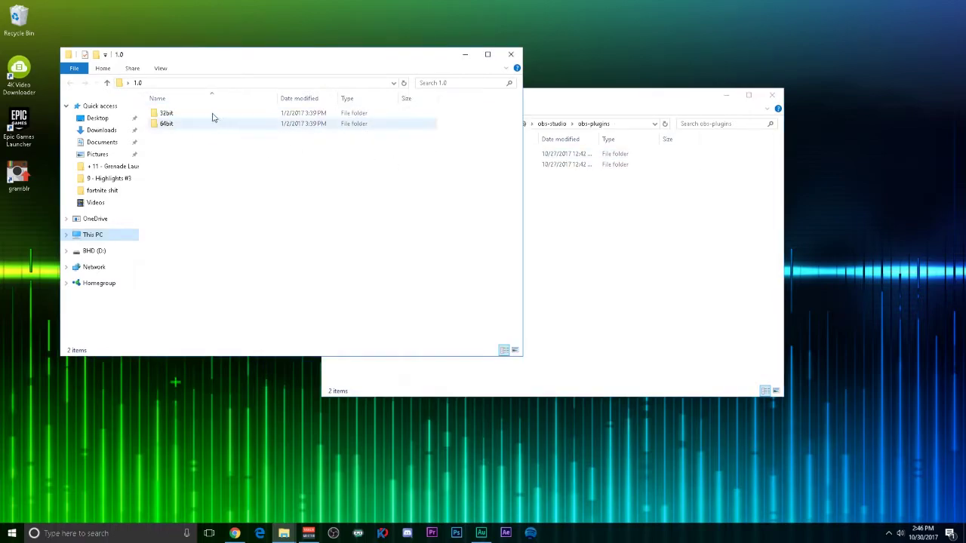
{"action": "left_click", "coordinate": [575, 195]}
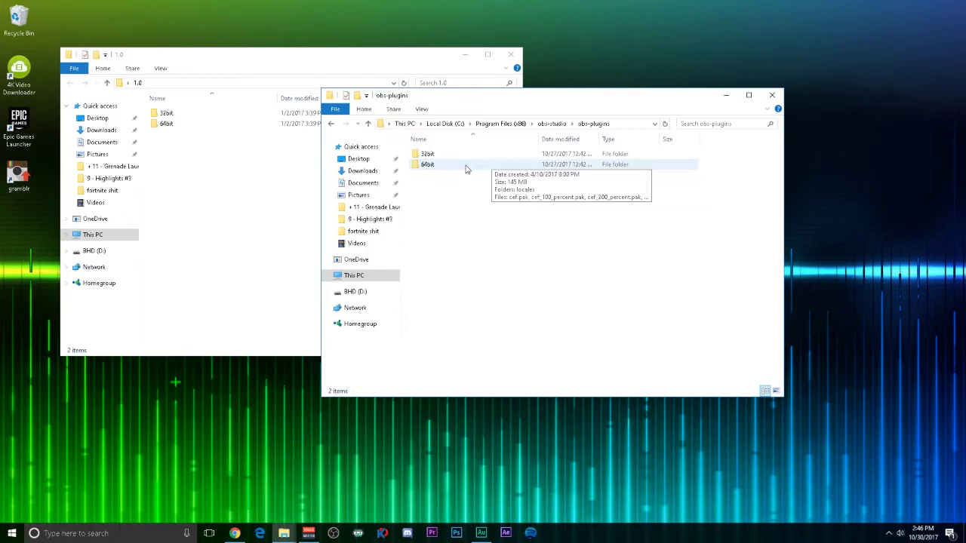
Try moving the 32-bit OBSInfoWriter.dll into OBS's 32bit plugins folder, dismissing the replace prompt
{"action": "double_click", "coordinate": [428, 154]}
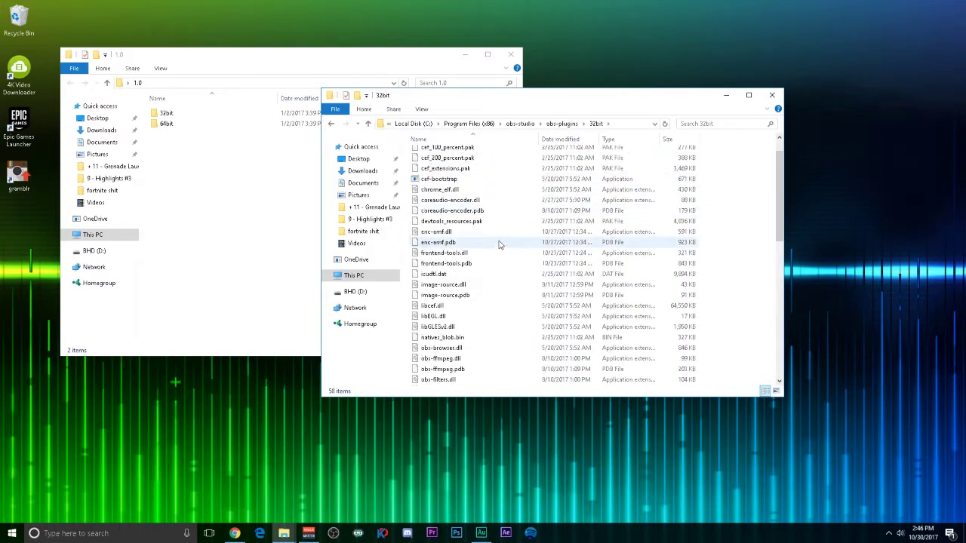
{"action": "left_click", "coordinate": [188, 60]}
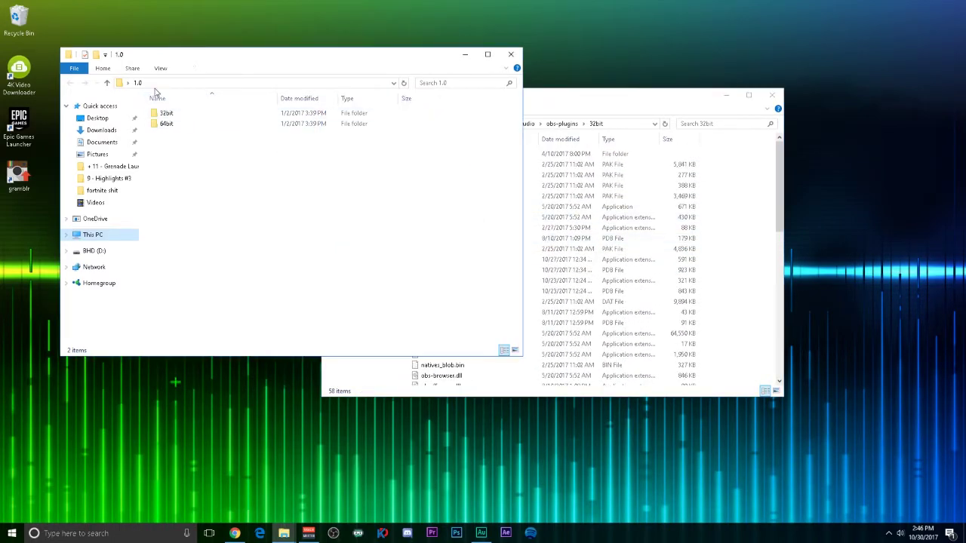
{"action": "double_click", "coordinate": [169, 115]}
{"action": "left_click_drag", "start_coordinate": [195, 115], "coordinate": [561, 259]}
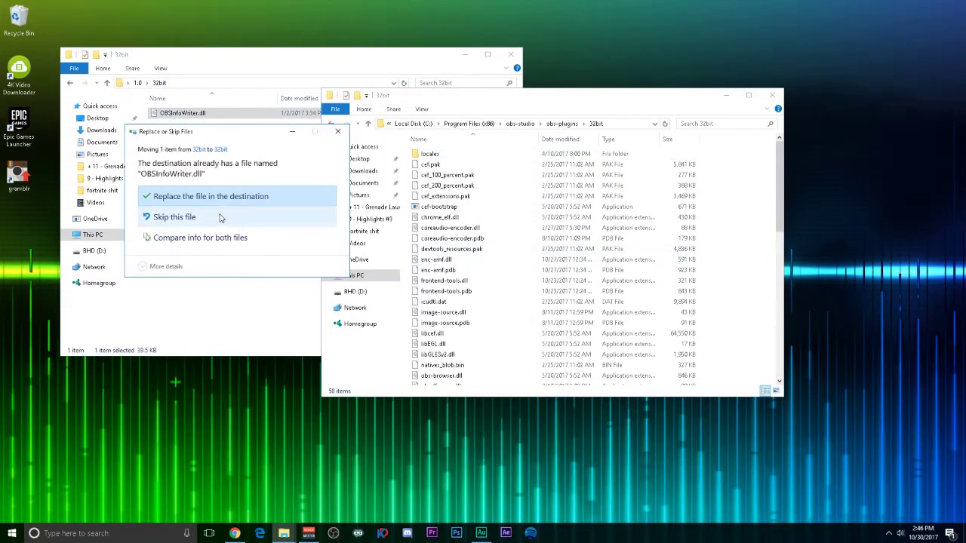
{"action": "left_click", "coordinate": [337, 131]}
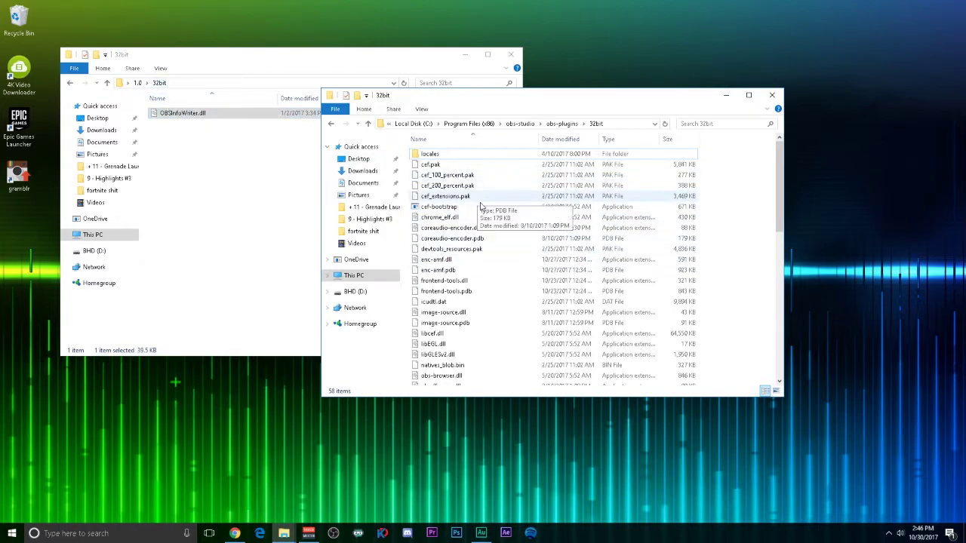
Copy the plugin's 64bit OBSInfoWriter.dll into obs-plugins\64bit
{"action": "left_click", "coordinate": [562, 123]}
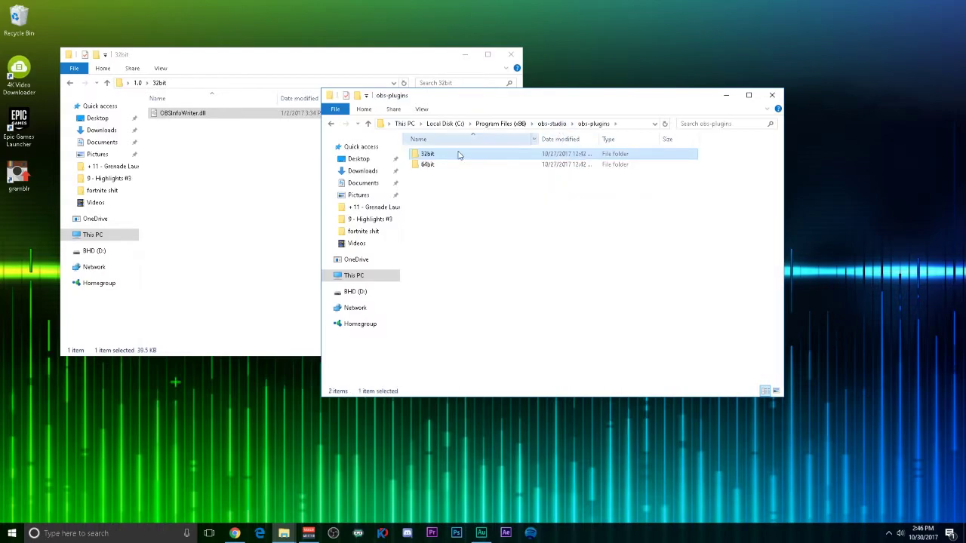
{"action": "double_click", "coordinate": [447, 166]}
{"action": "left_click", "coordinate": [137, 82]}
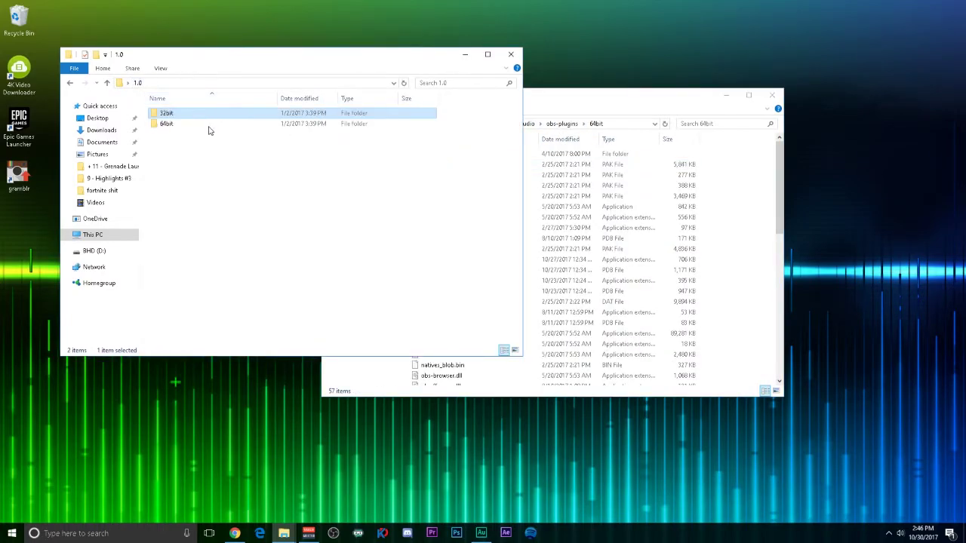
{"action": "double_click", "coordinate": [179, 123]}
{"action": "left_click_drag", "start_coordinate": [181, 113], "coordinate": [288, 192]}
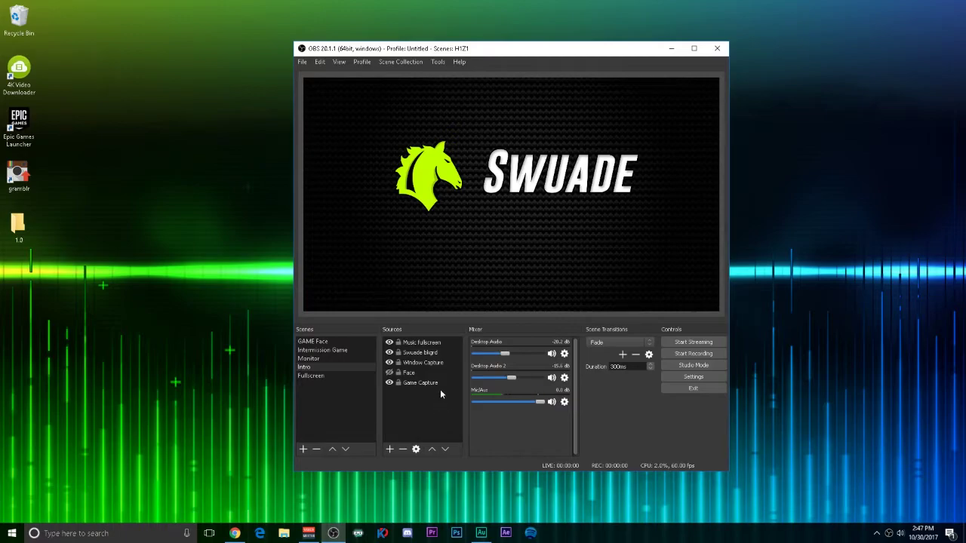
Add the existing infowriter source to the Intro scene using Add Existing
{"action": "left_click_drag", "start_coordinate": [477, 53], "coordinate": [470, 53]}
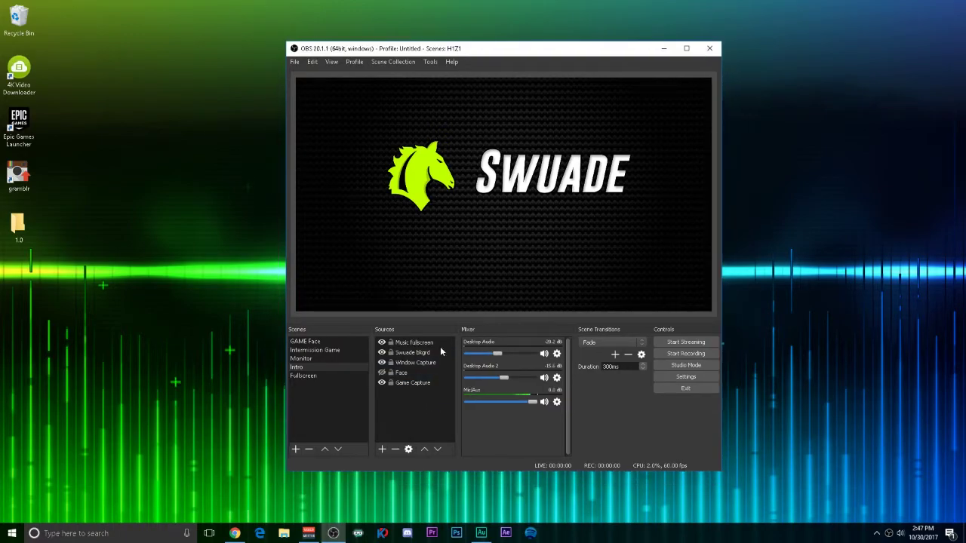
{"action": "left_click", "coordinate": [381, 450]}
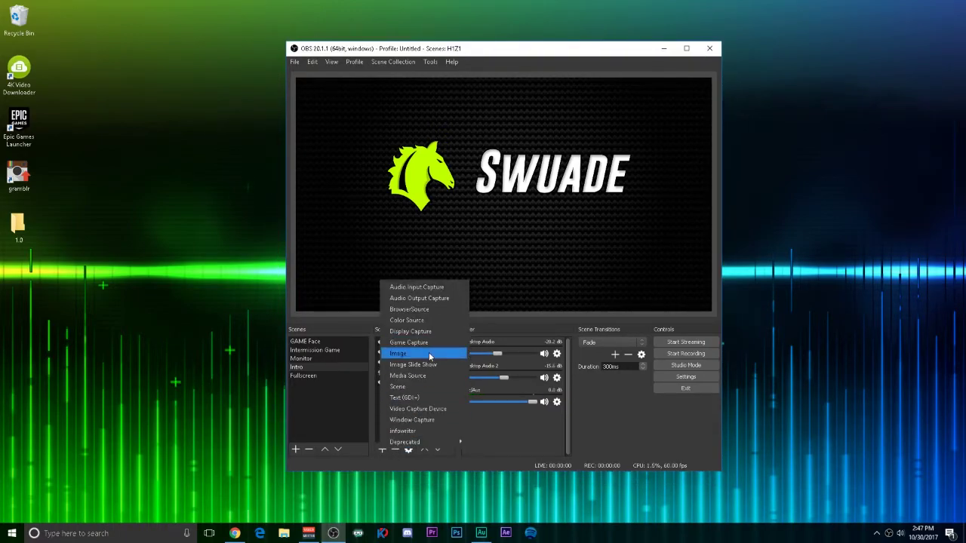
{"action": "left_click", "coordinate": [415, 434]}
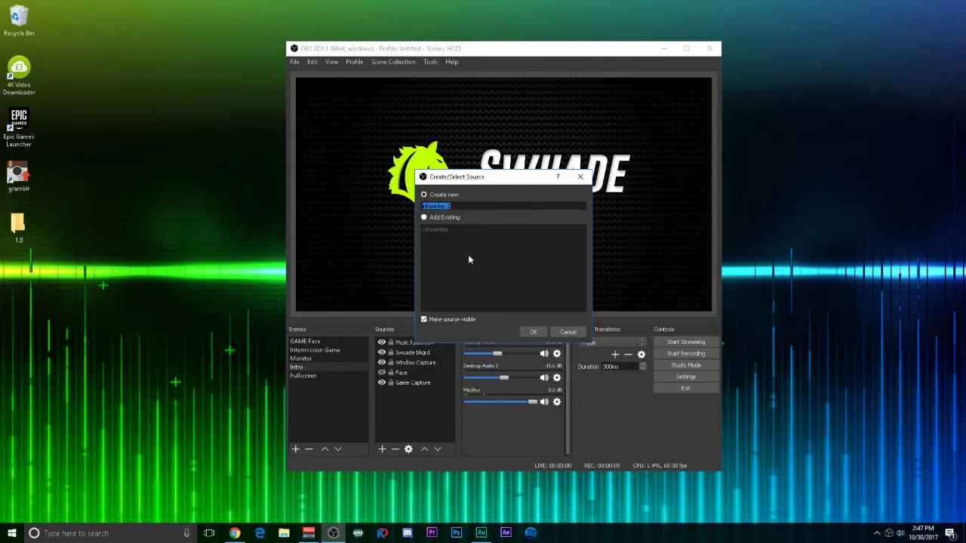
{"action": "left_click", "coordinate": [453, 218]}
{"action": "left_click", "coordinate": [448, 230]}
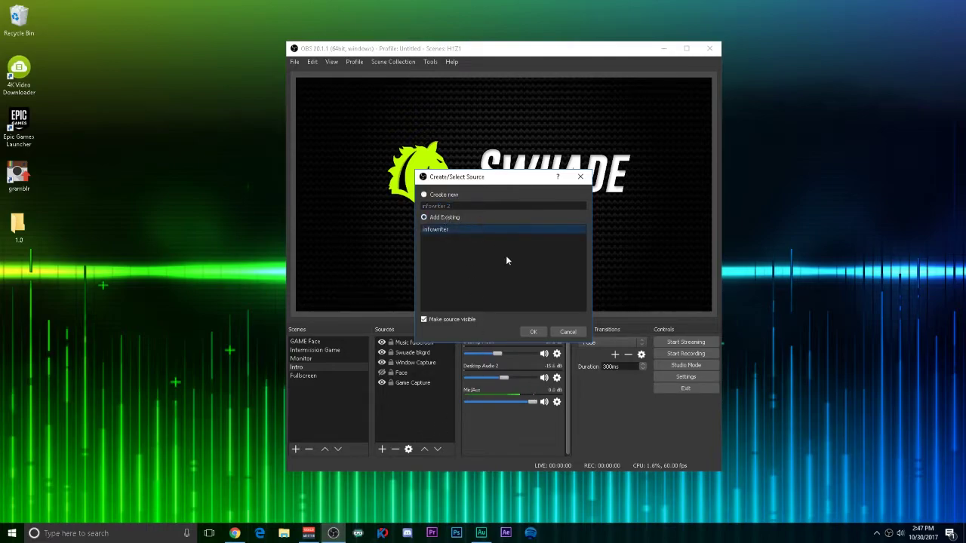
{"action": "left_click", "coordinate": [532, 334]}
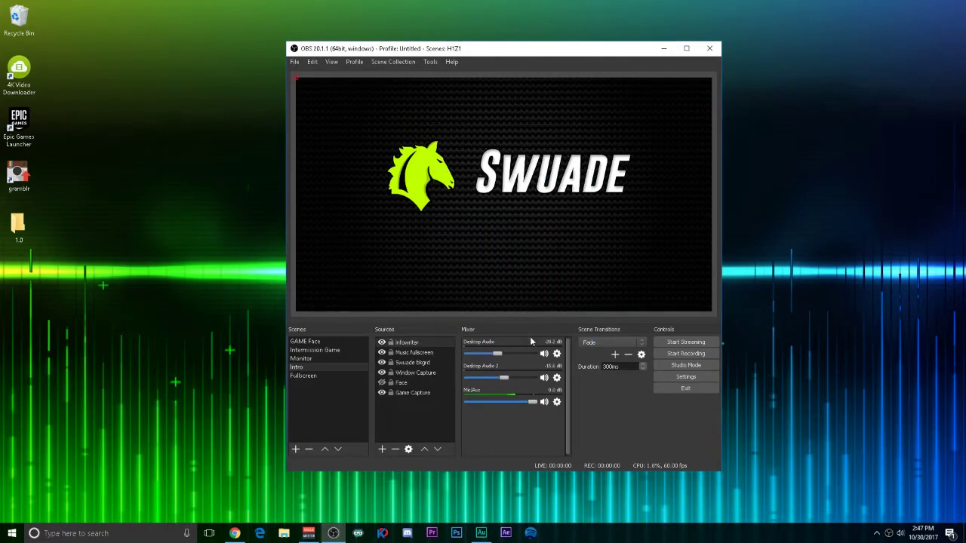
Set the infowriter source's Logfile to infowriter.txt on the Desktop, then close Properties
{"action": "right_click", "coordinate": [412, 346]}
{"action": "left_click", "coordinate": [455, 337]}
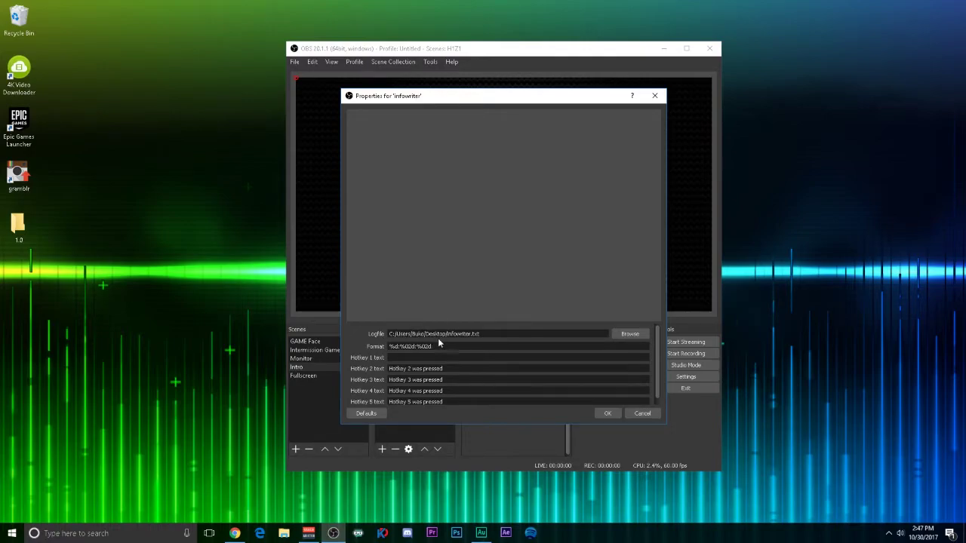
{"action": "left_click", "coordinate": [629, 335]}
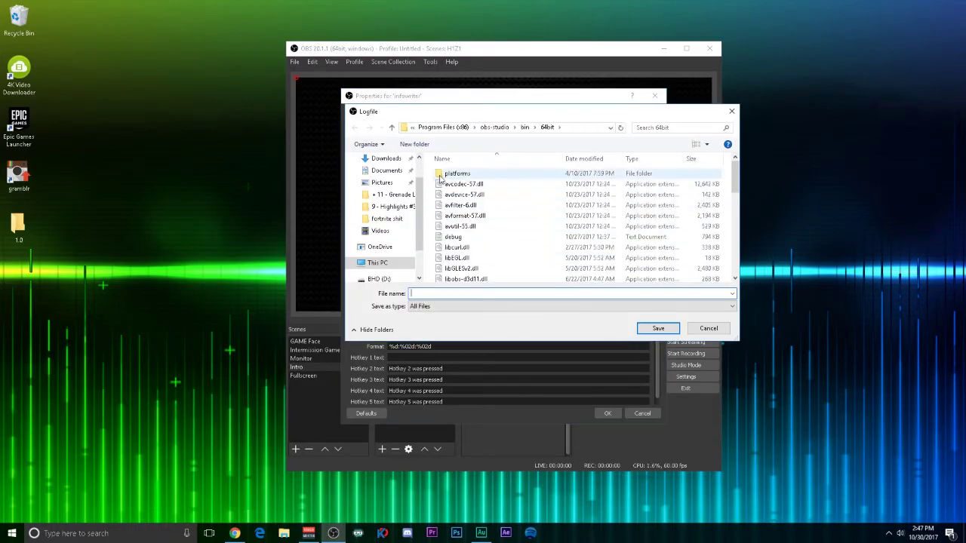
{"action": "scroll", "coordinate": [384, 196], "scroll_direction": "up", "scroll_amount": 1}
{"action": "left_click", "coordinate": [407, 179]}
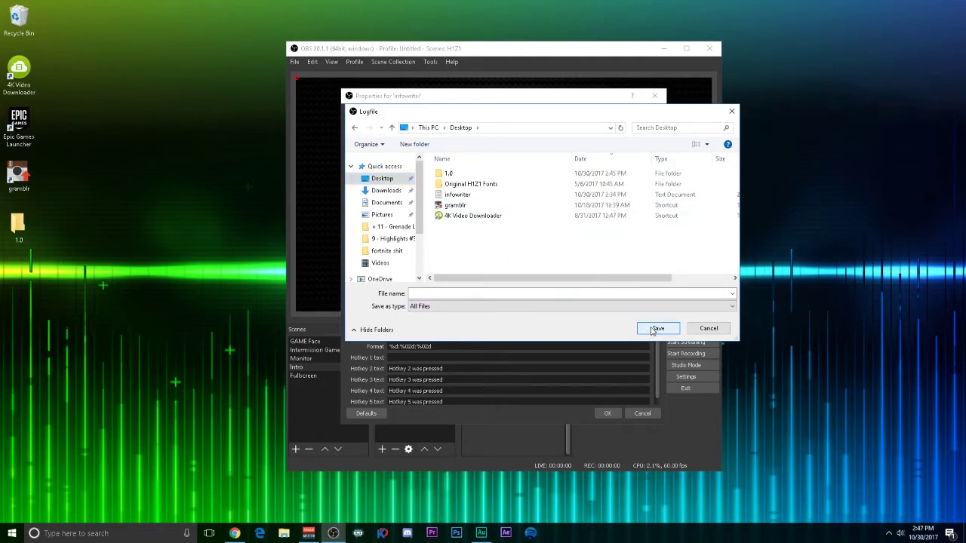
{"action": "left_click", "coordinate": [708, 329]}
{"action": "key", "text": "Escape"}
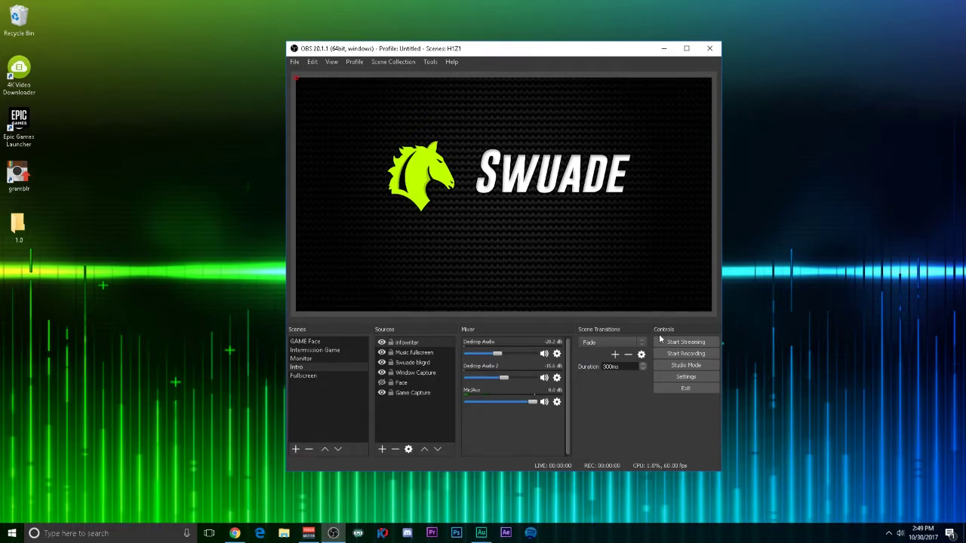
In Settings > Hotkeys, rebind infowriter Hotkey 1 to Num * and save with OK
{"action": "left_click", "coordinate": [686, 378]}
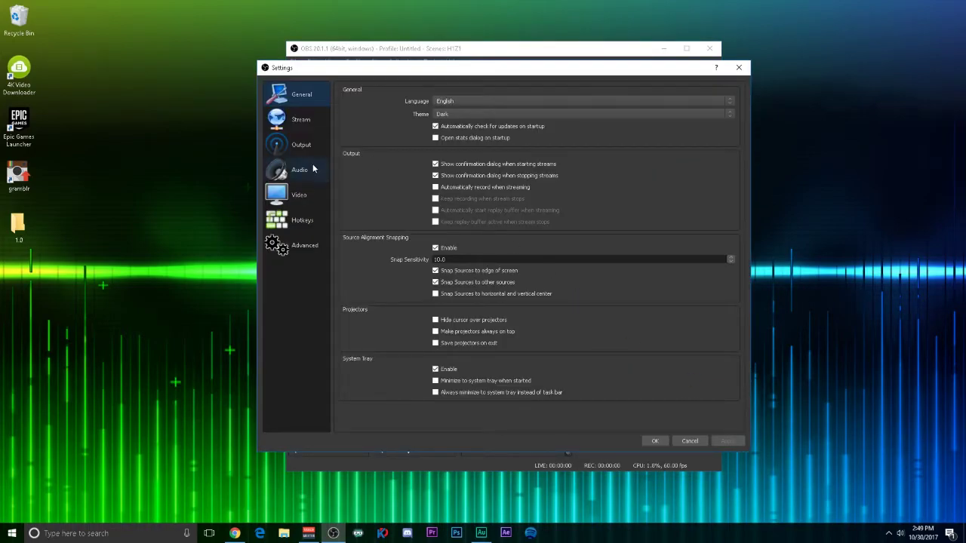
{"action": "left_click", "coordinate": [301, 220]}
{"action": "left_click_drag", "start_coordinate": [742, 125], "coordinate": [732, 390]}
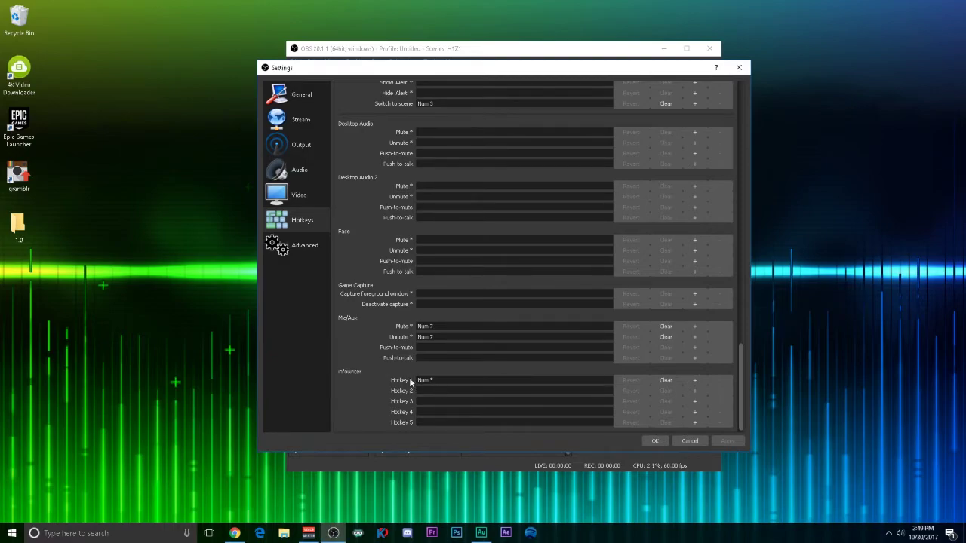
{"action": "left_click", "coordinate": [436, 381]}
{"action": "left_click", "coordinate": [665, 380]}
{"action": "key", "text": "KP_1"}
{"action": "left_click", "coordinate": [667, 381]}
{"action": "key", "text": "KP_Multiply"}
{"action": "left_click", "coordinate": [650, 440]}
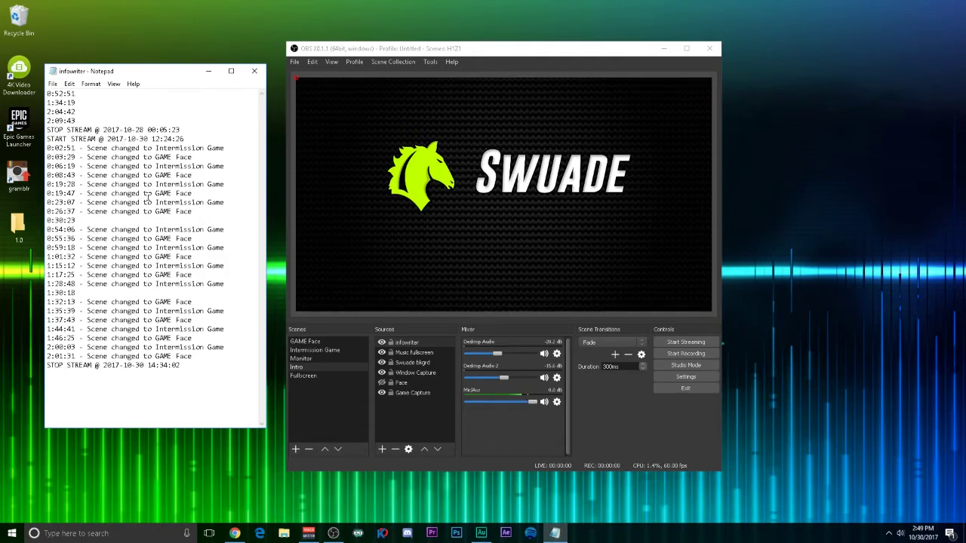
{"action": "left_click_drag", "start_coordinate": [77, 220], "coordinate": [46, 220]}
{"action": "left_click", "coordinate": [109, 251]}
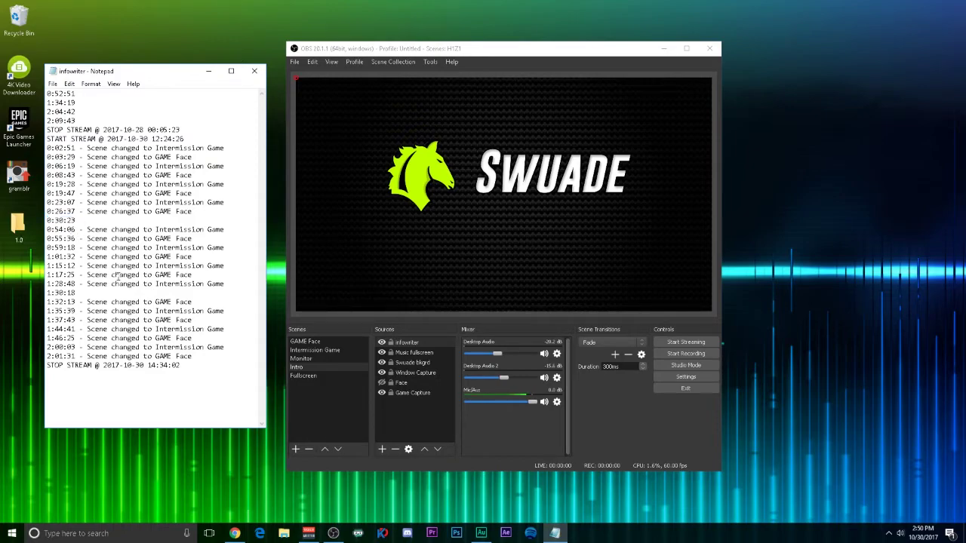